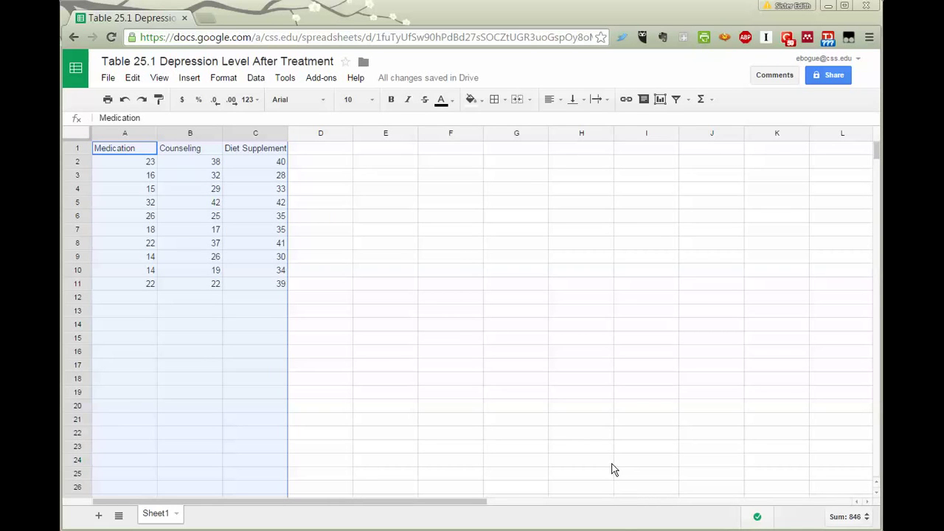
# - Deselect the data columns and open the Google Sheets add-ons store
pyautogui.click(258, 337)
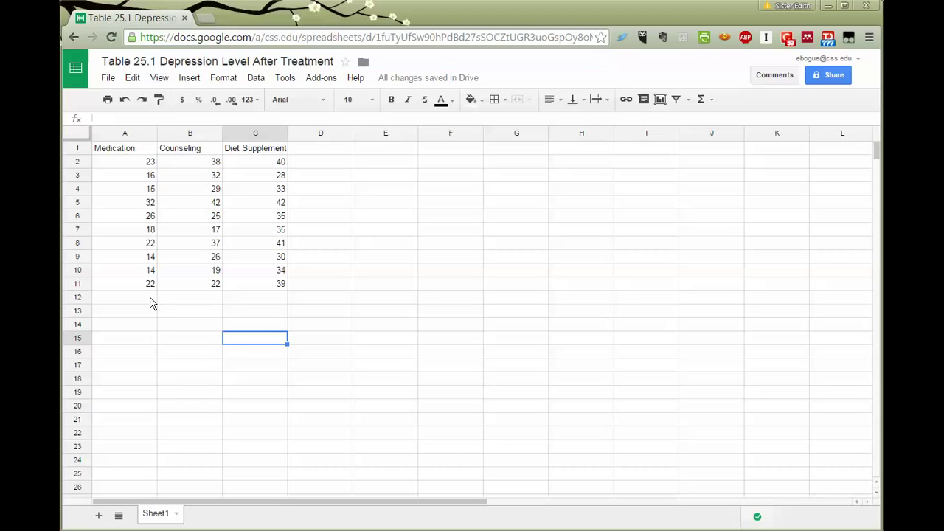
pyautogui.click(322, 78)
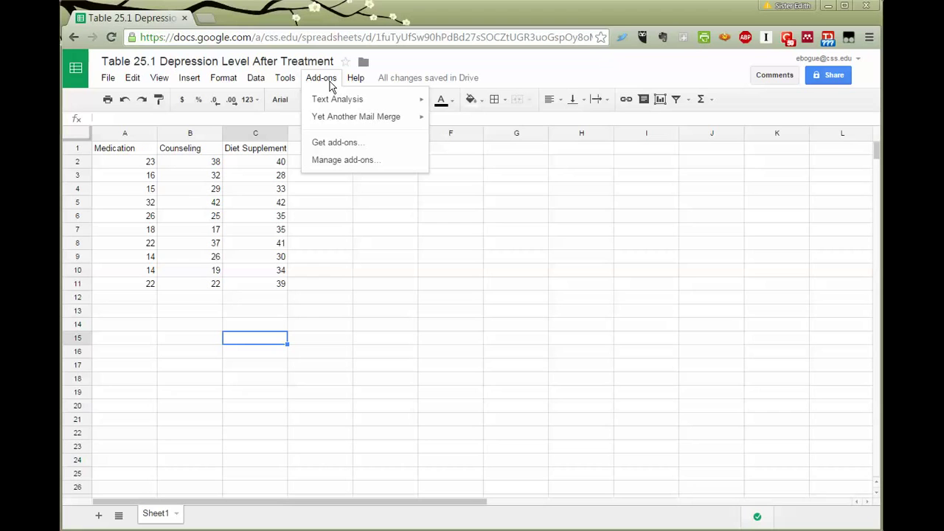
pyautogui.click(374, 150)
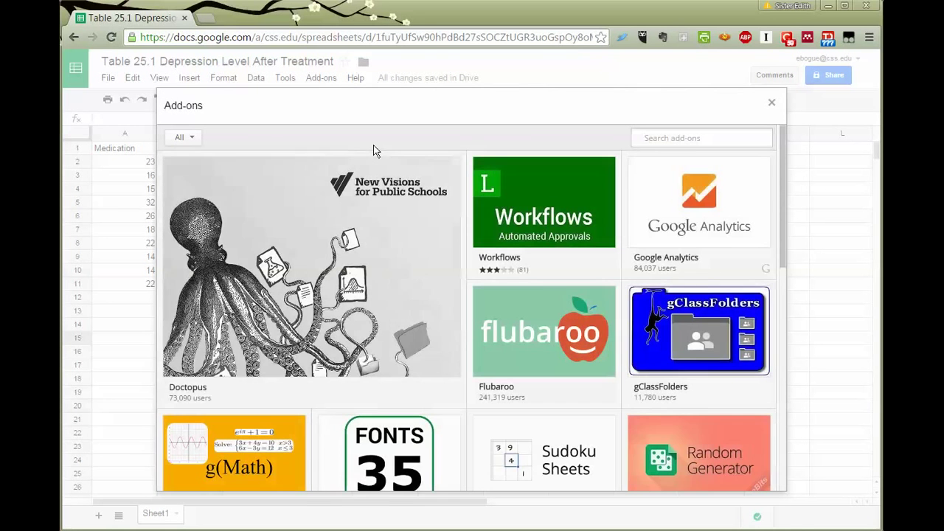
# - Search the add-ons store for 'xLMiner' to find XLMiner Analysis ToolPak
pyautogui.scroll(-1, 405, 269)
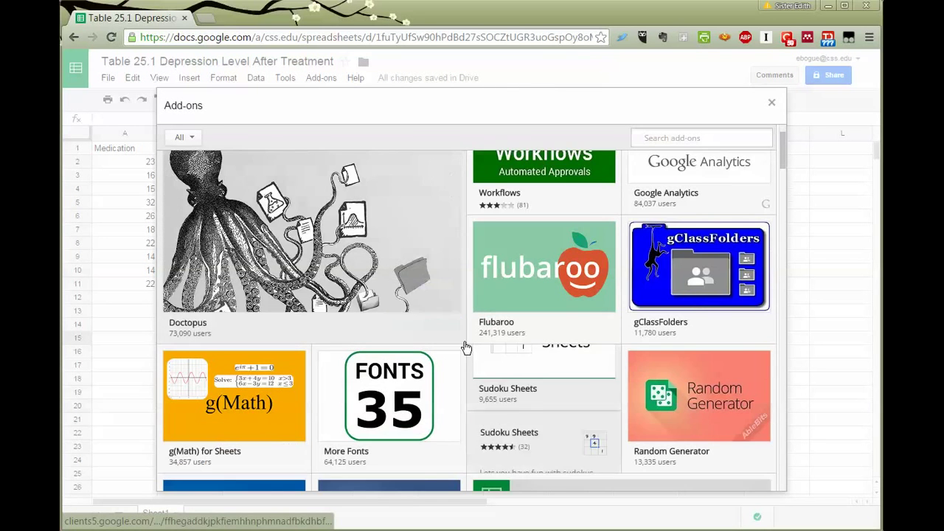
pyautogui.scroll(-4, 465, 347)
pyautogui.scroll(4, 466, 347)
pyautogui.scroll(1, 466, 347)
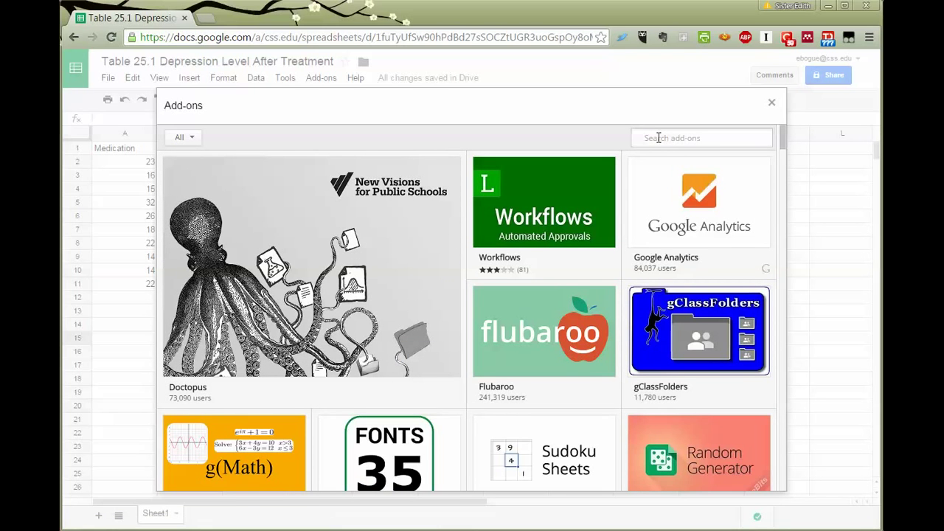
pyautogui.write('xLMiner')
pyautogui.press('Return')
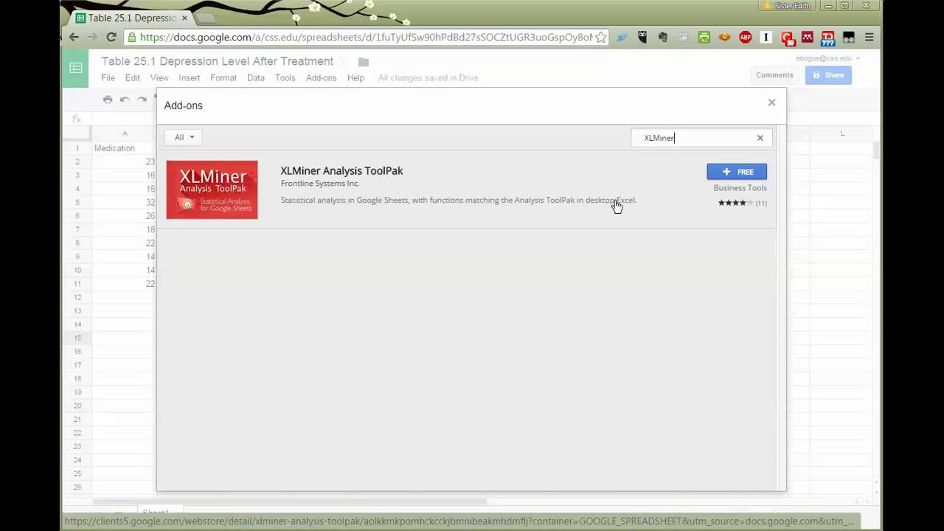
# - Install the free XLMiner Analysis ToolPak and accept its spreadsheet access permission
pyautogui.click(743, 173)
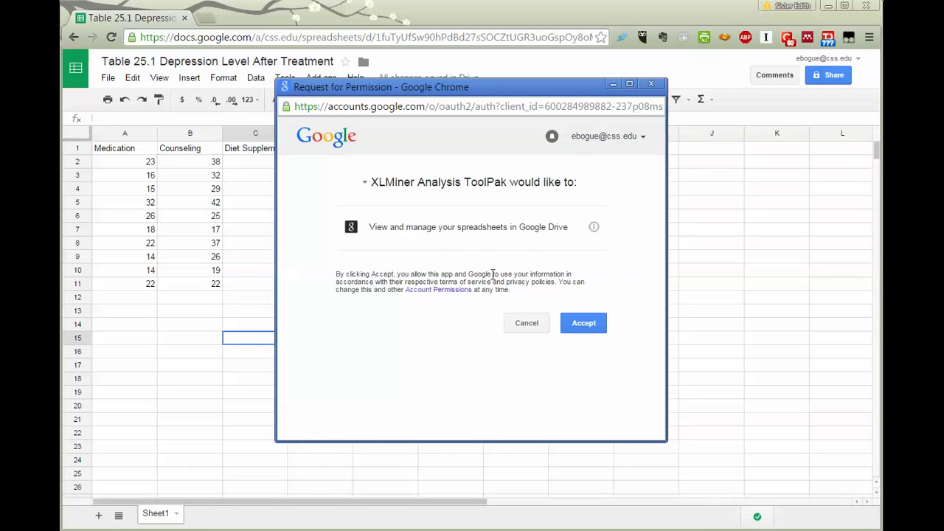
pyautogui.click(585, 325)
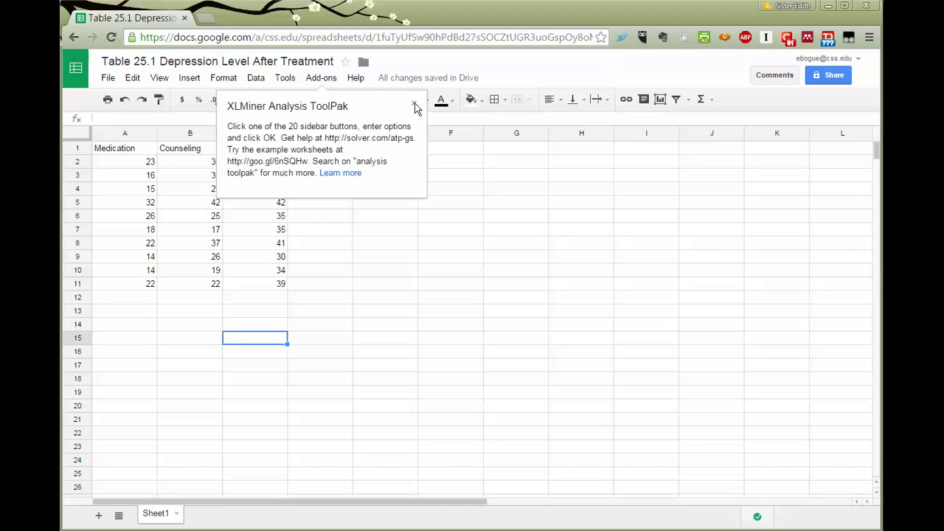
# - Dismiss the welcome note and start XLMiner Analysis ToolPak, scrolling its tools from Anova to z-Test
pyautogui.click(414, 105)
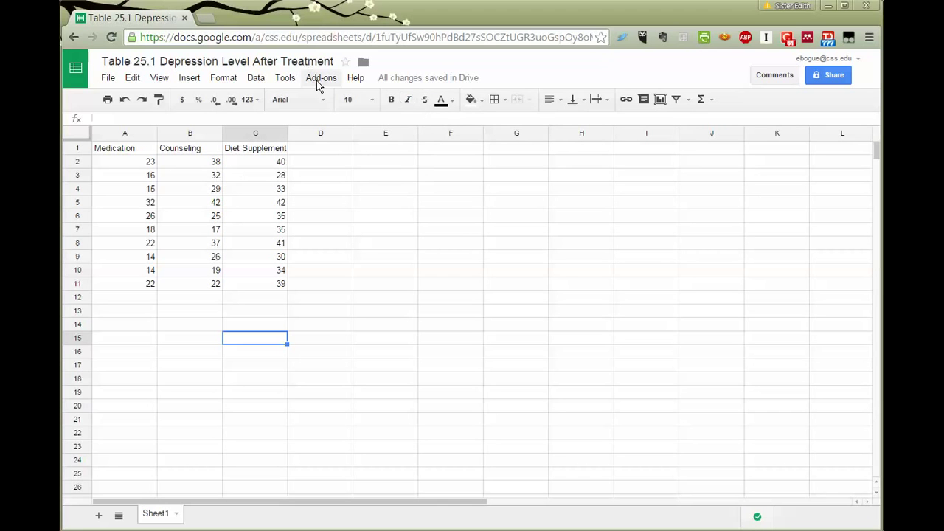
pyautogui.click(321, 78)
pyautogui.moveTo(329, 120)
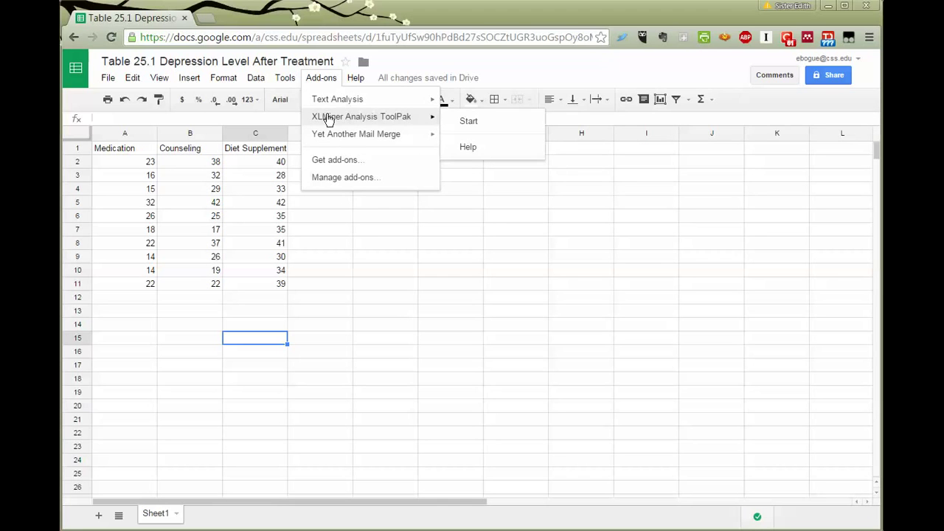
pyautogui.click(476, 124)
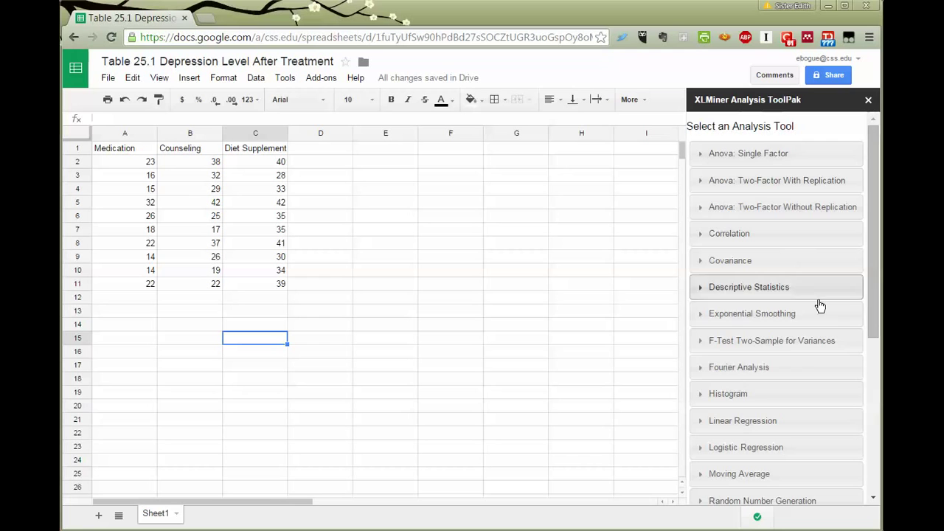
pyautogui.moveTo(877, 334); pyautogui.dragTo(878, 484)
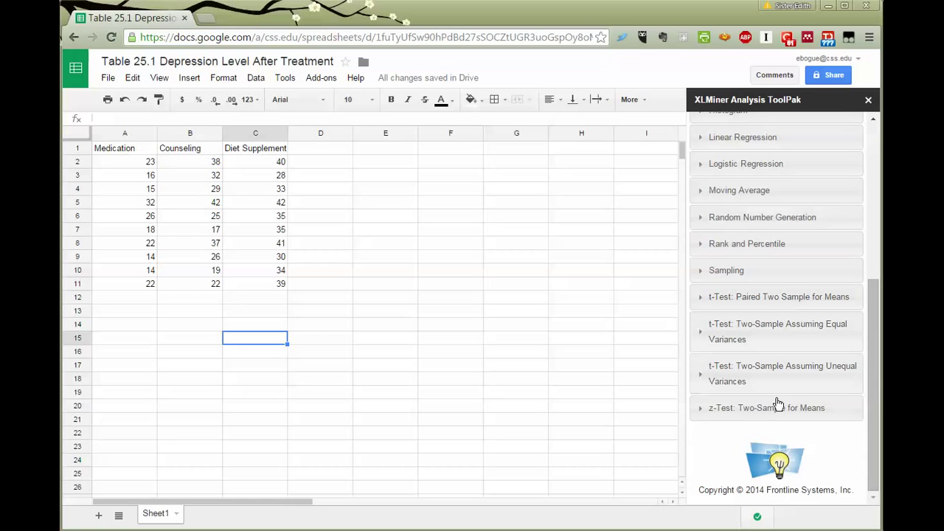
pyautogui.moveTo(874, 401); pyautogui.dragTo(873, 219)
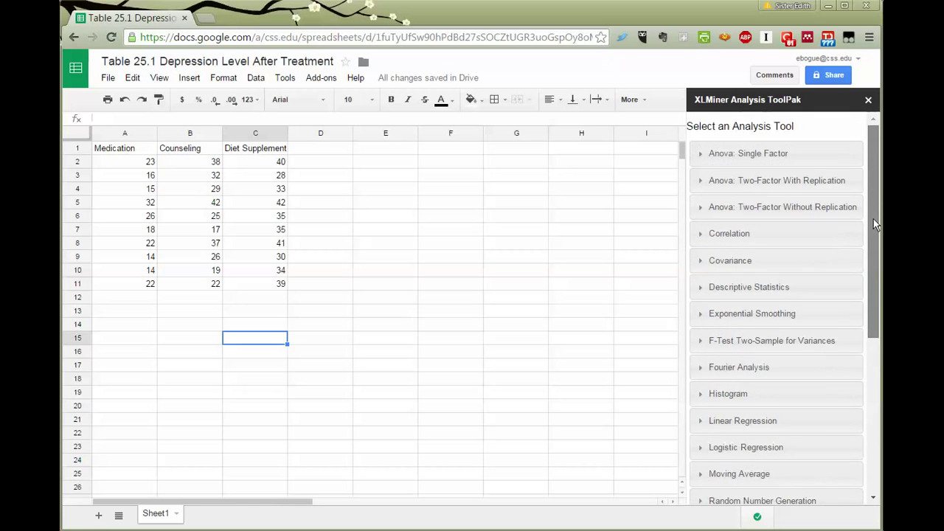
# - Expand Anova: Single Factor and set input range A1:C11 with Labels in First Row ticked
pyautogui.click(788, 157)
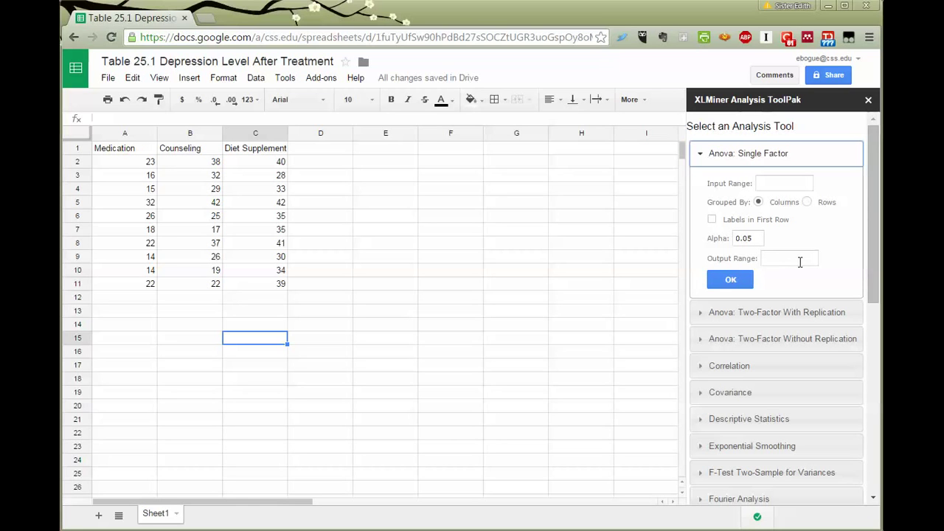
pyautogui.click(776, 184)
pyautogui.write('C15')
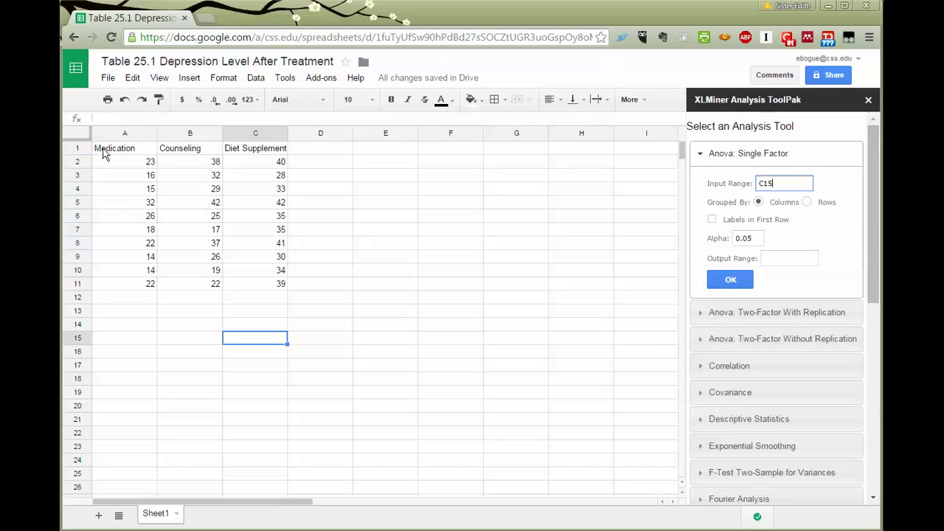
pyautogui.moveTo(106, 151); pyautogui.dragTo(262, 280)
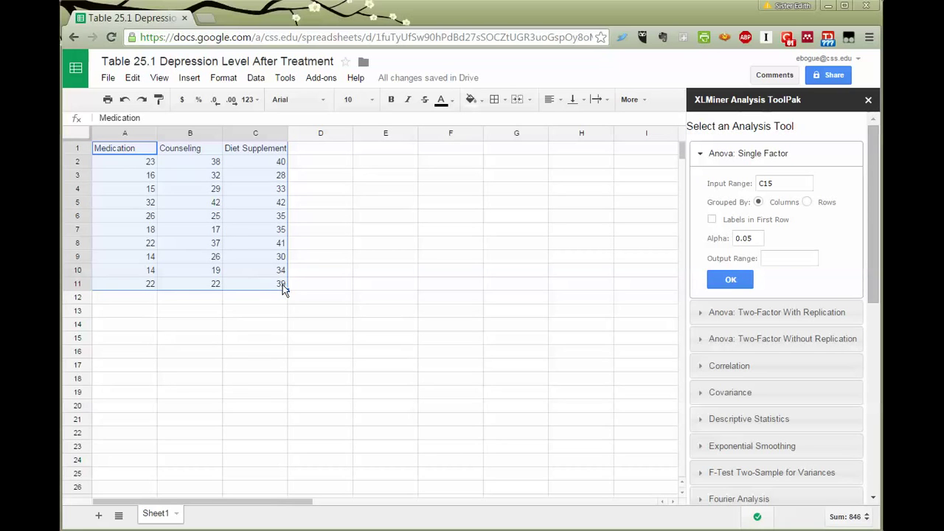
pyautogui.click(783, 183)
pyautogui.click(712, 221)
# - Set the ANOVA output range to E1 and run it
pyautogui.click(374, 155)
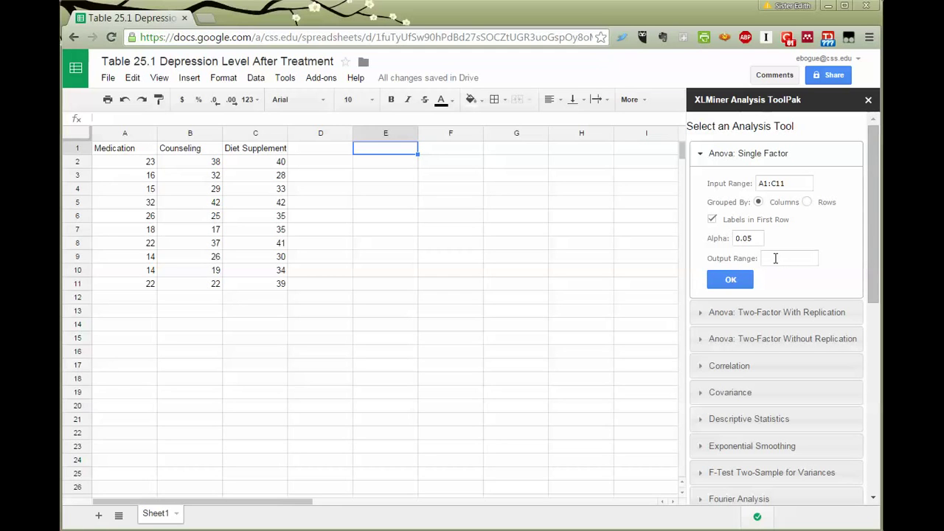
pyautogui.click(775, 258)
pyautogui.write('E1')
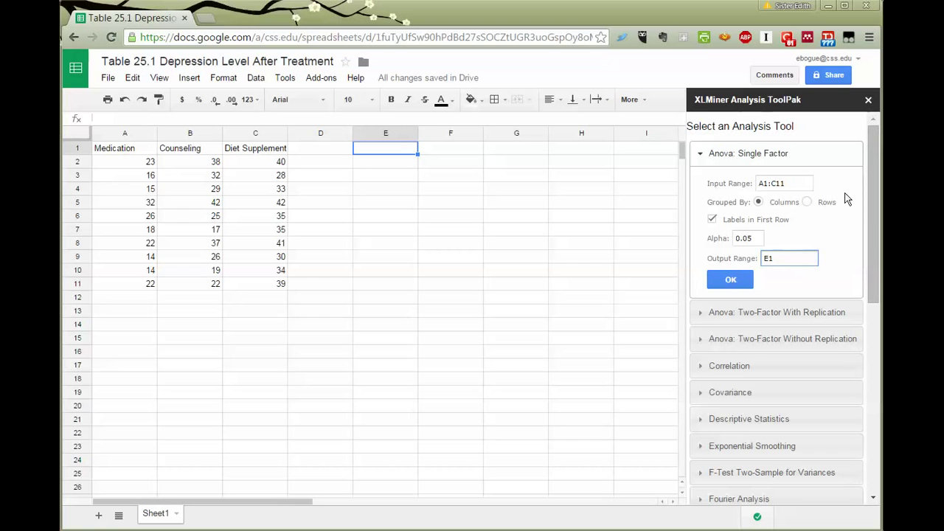
pyautogui.click(730, 282)
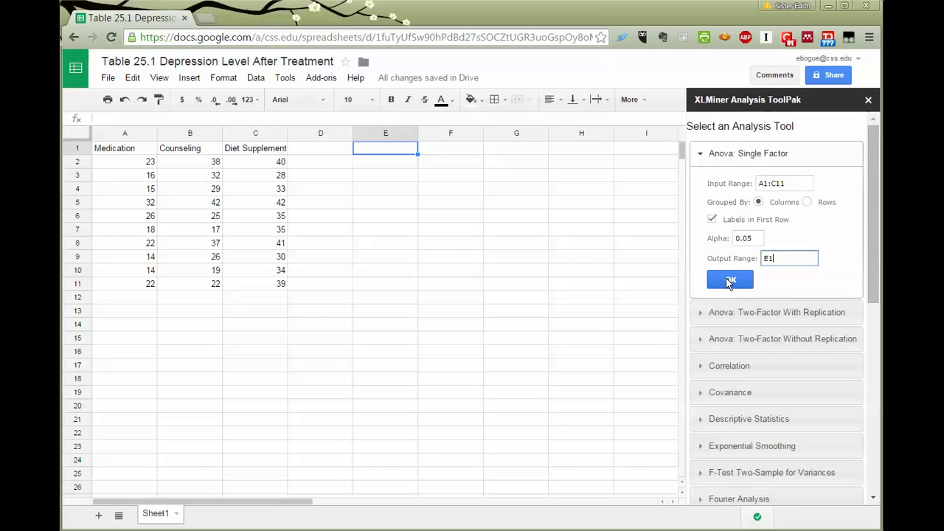
# - Run the ANOVA so results fill from E1 (F = 14.09906396), then close the XLMiner sidebar
pyautogui.click(730, 281)
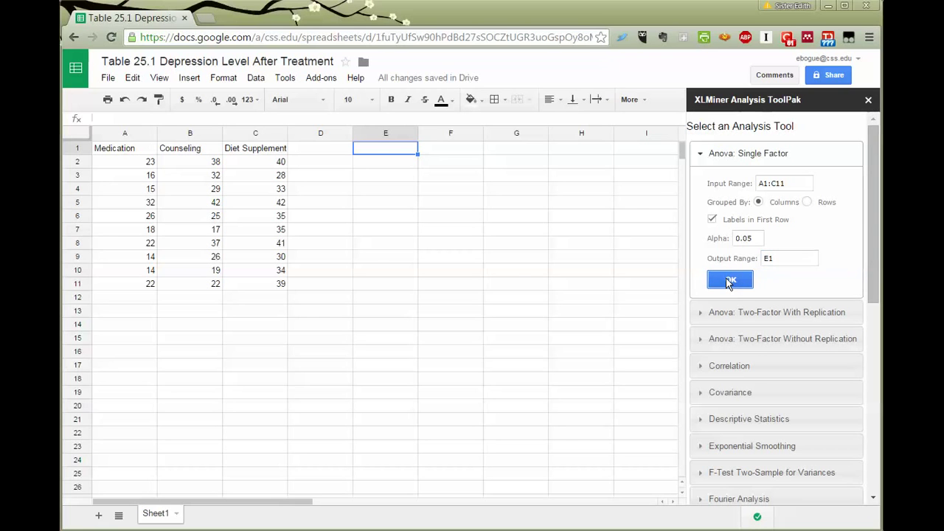
pyautogui.click(868, 102)
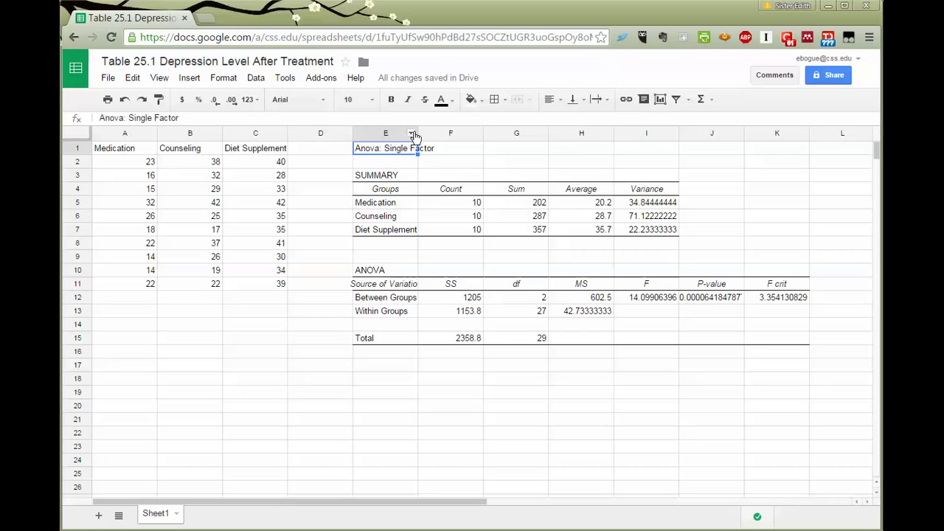
# - Widen column E so 'Source of Variation' shows fully, and narrow the empty column D
pyautogui.moveTo(415, 133); pyautogui.dragTo(472, 133)
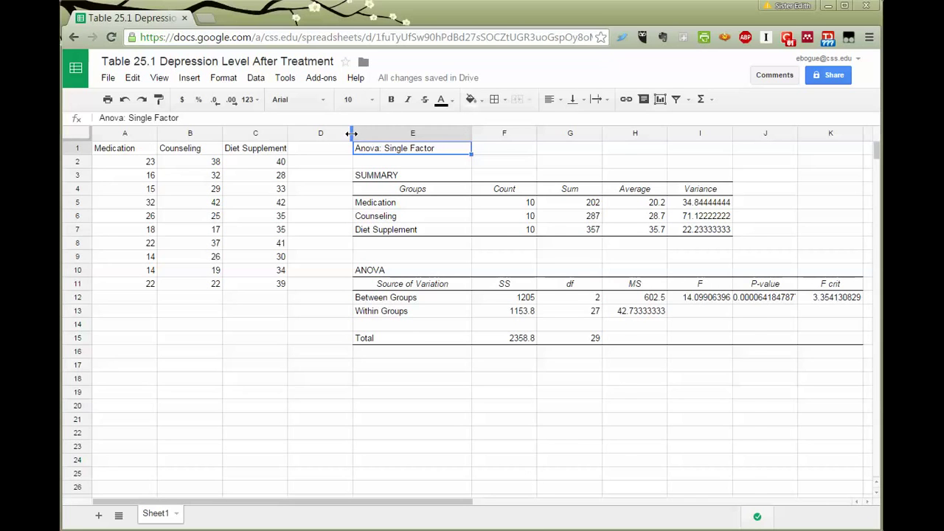
pyautogui.moveTo(352, 133); pyautogui.dragTo(309, 134)
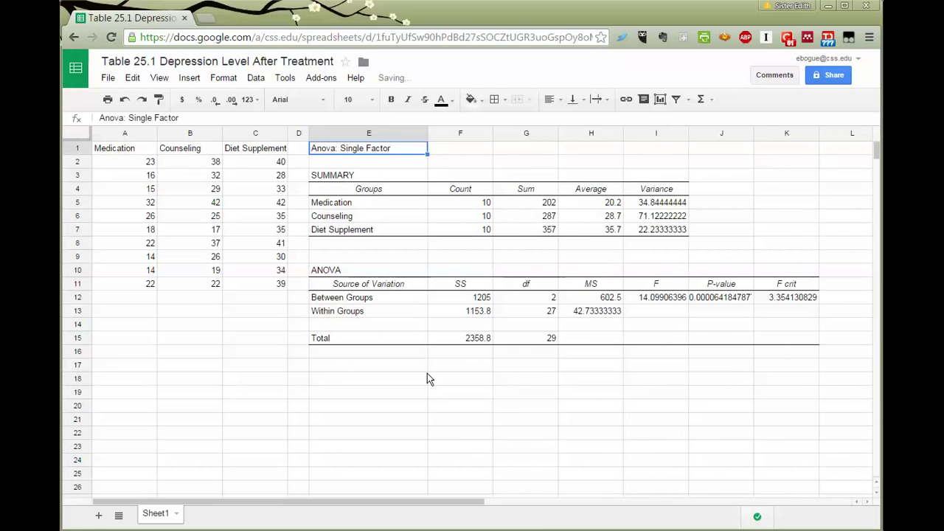